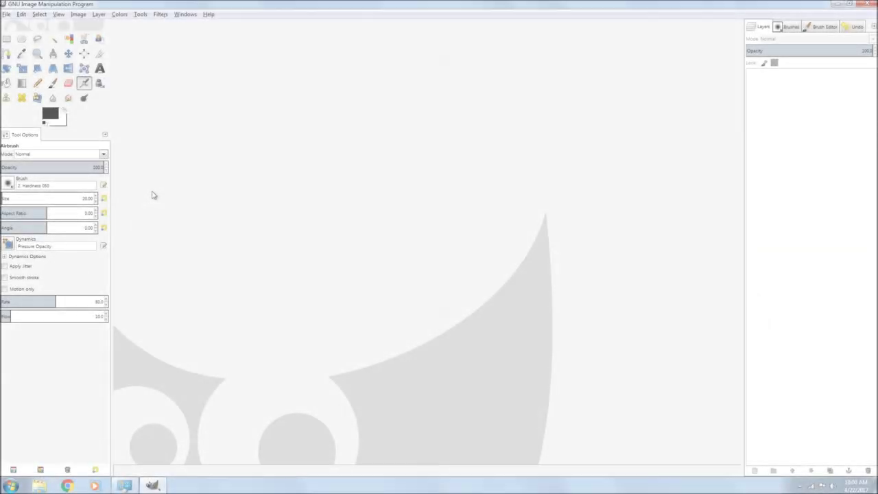
Browse to the Blankmeme folder inside Pictures in the Open Image dialog.
click(7, 15)
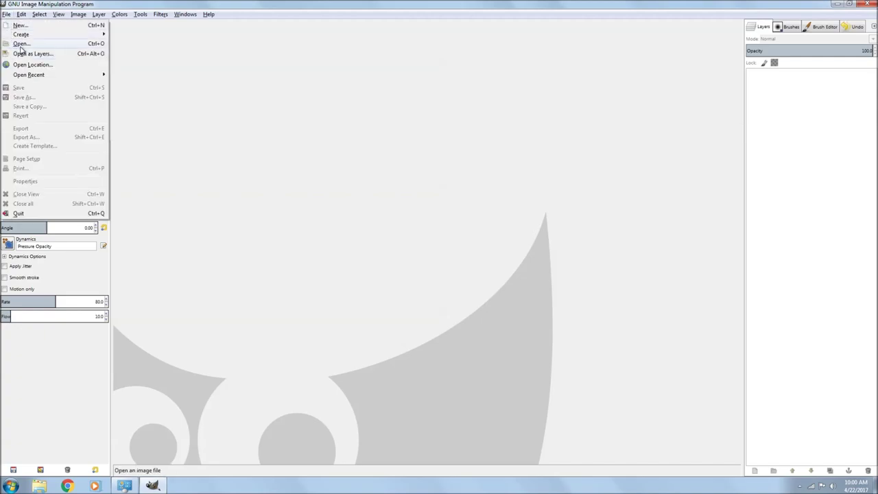
click(21, 45)
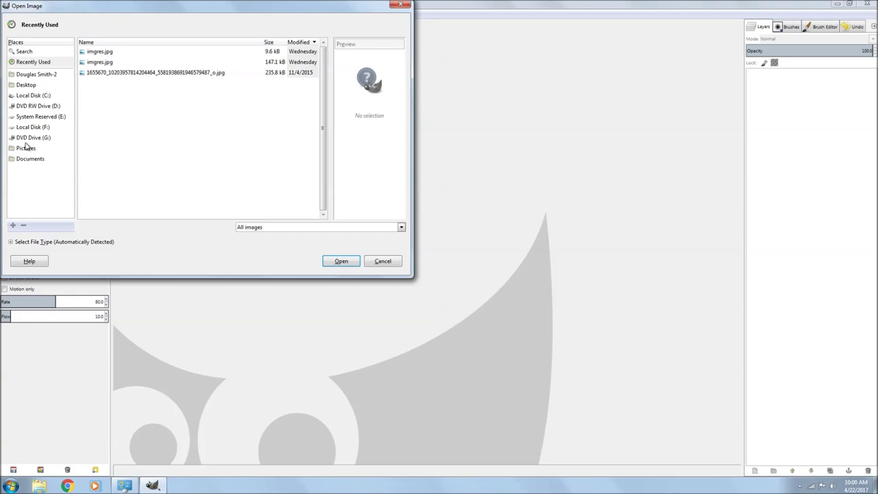
click(25, 150)
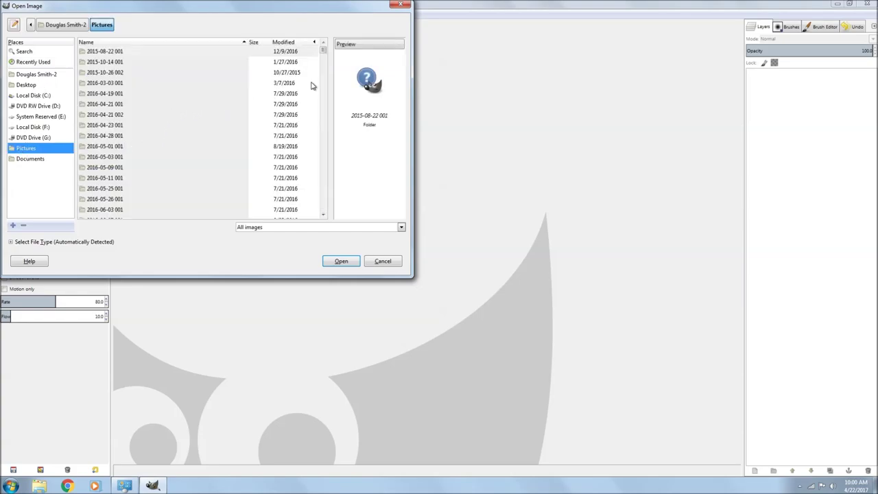
drag(323, 54, 323, 62)
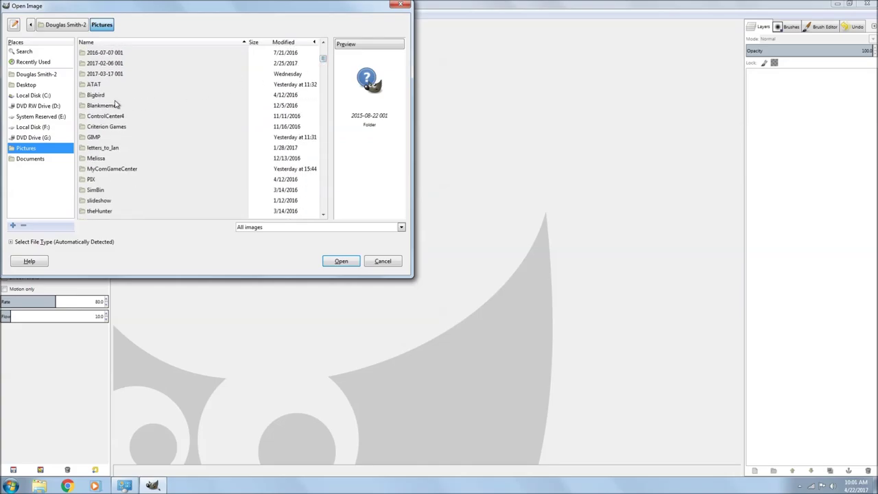
click(103, 107)
click(341, 262)
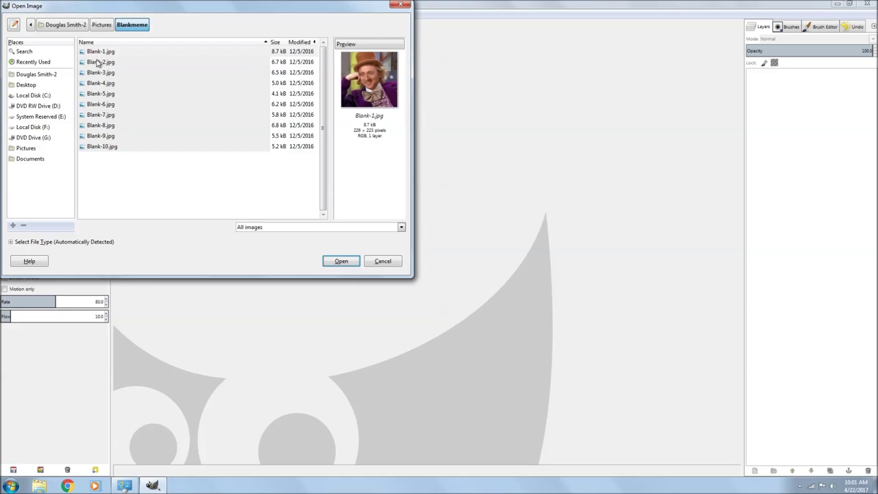
Preview the Blank-2 to Blank-10 images, then open Blank-6.jpg.
click(97, 63)
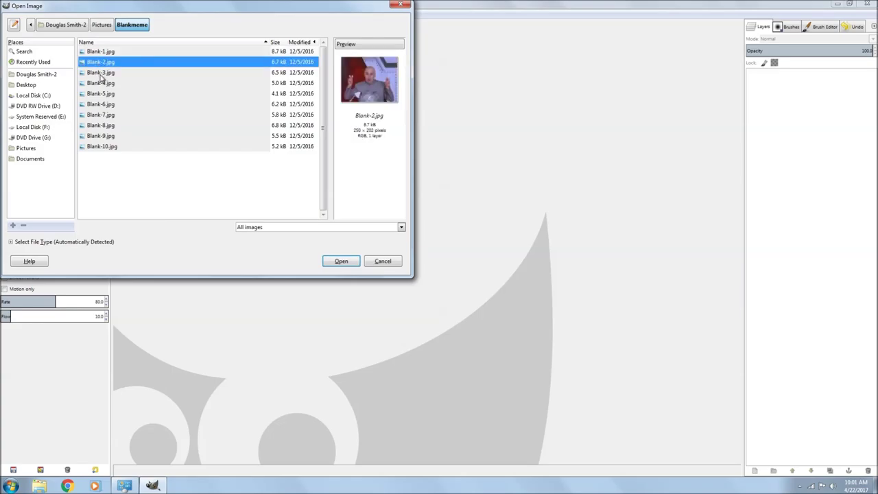
click(101, 73)
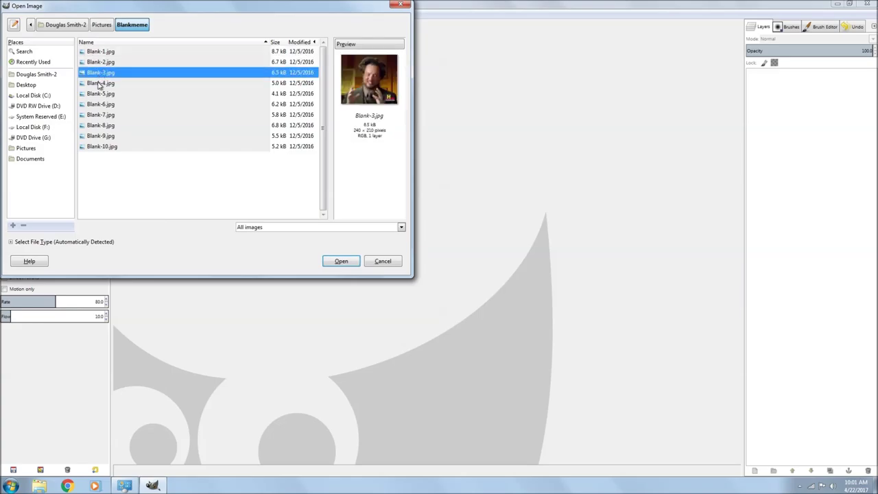
click(99, 83)
click(100, 95)
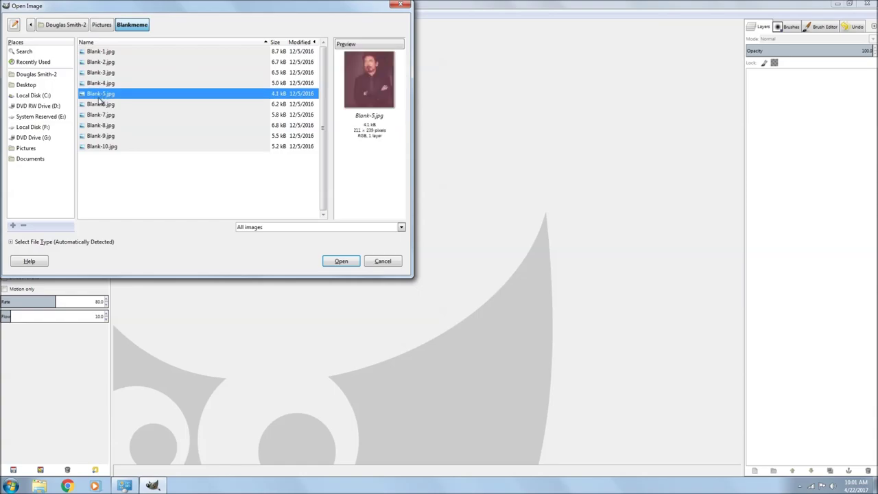
click(100, 103)
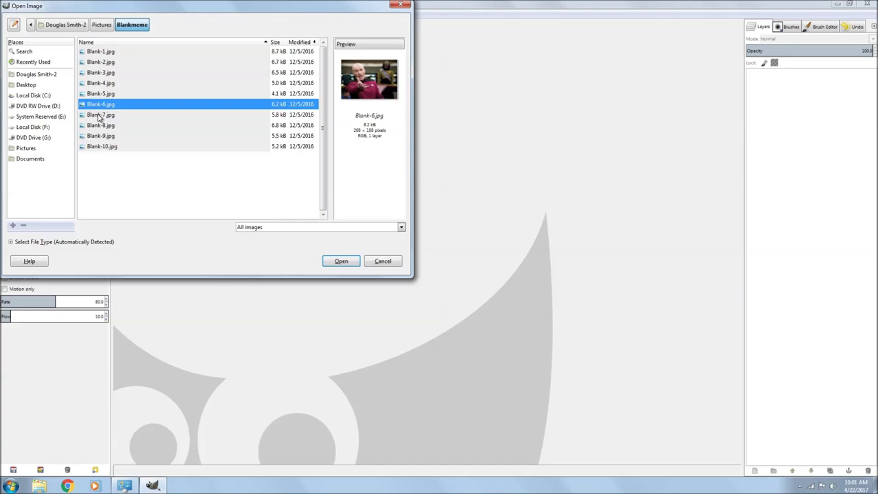
click(99, 116)
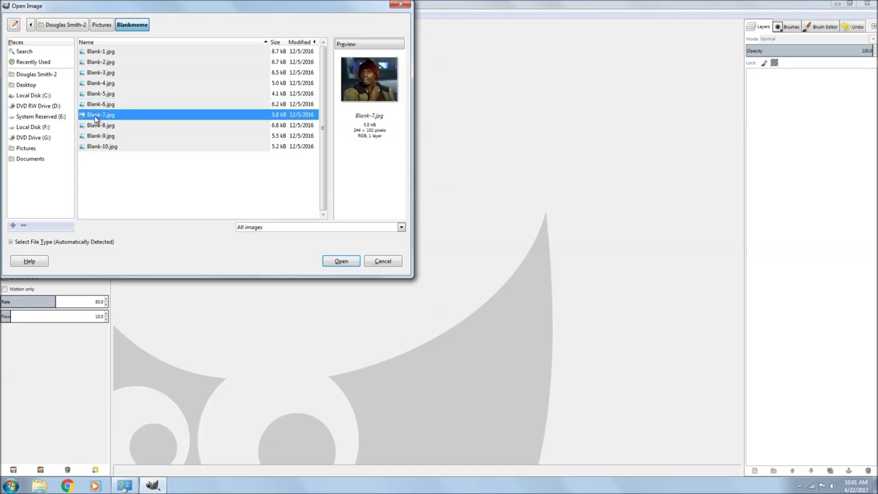
click(96, 126)
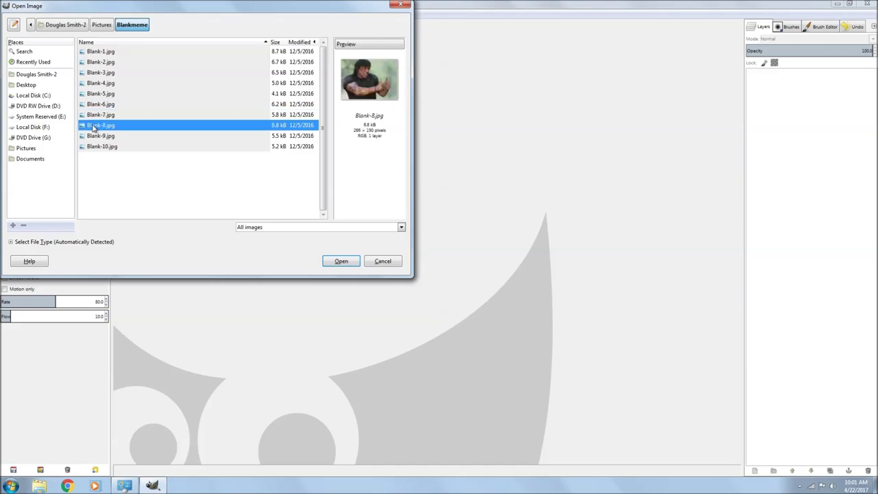
click(95, 140)
click(95, 147)
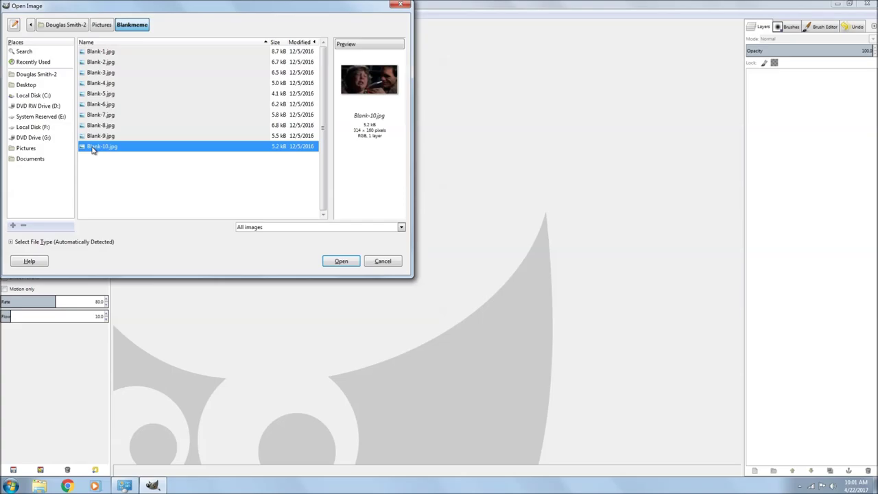
click(94, 117)
click(94, 125)
click(94, 107)
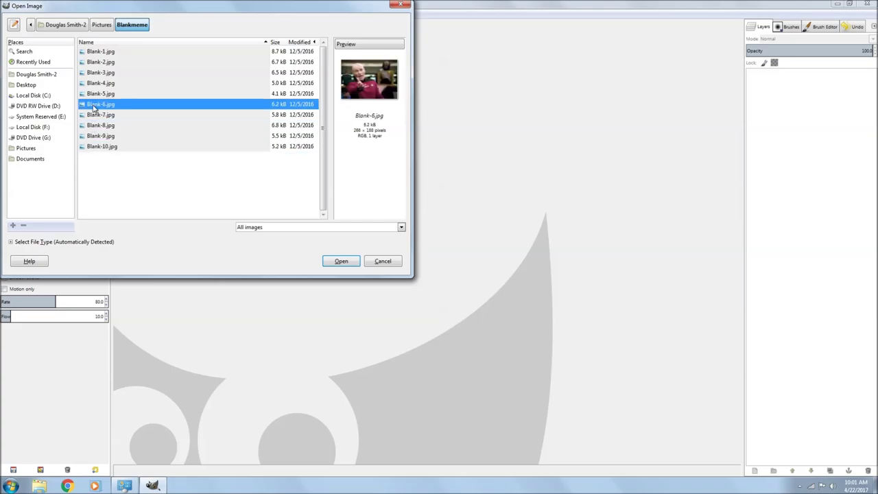
click(341, 261)
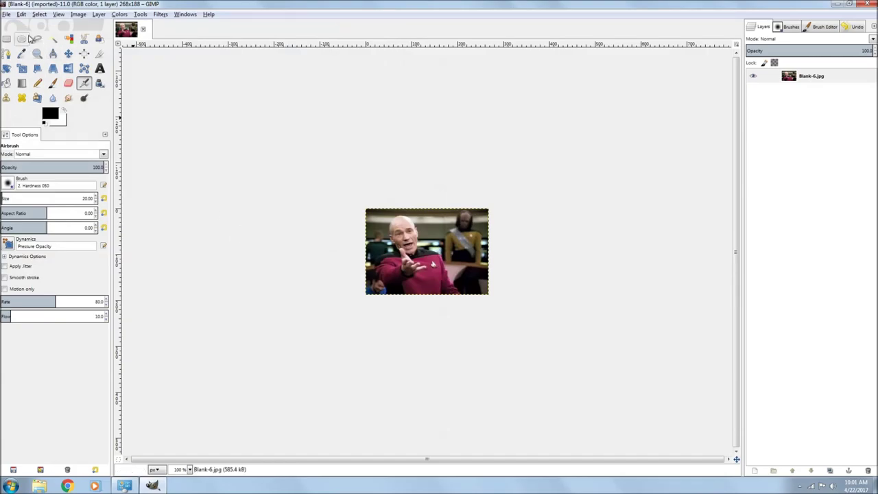
Scale the image to 570×400 px with the aspect-ratio chain linked.
click(79, 14)
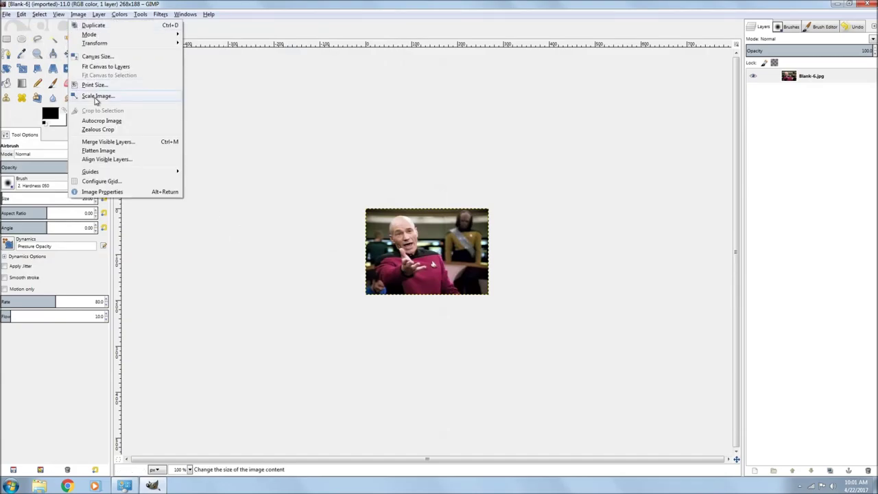
click(96, 96)
click(426, 221)
click(426, 221)
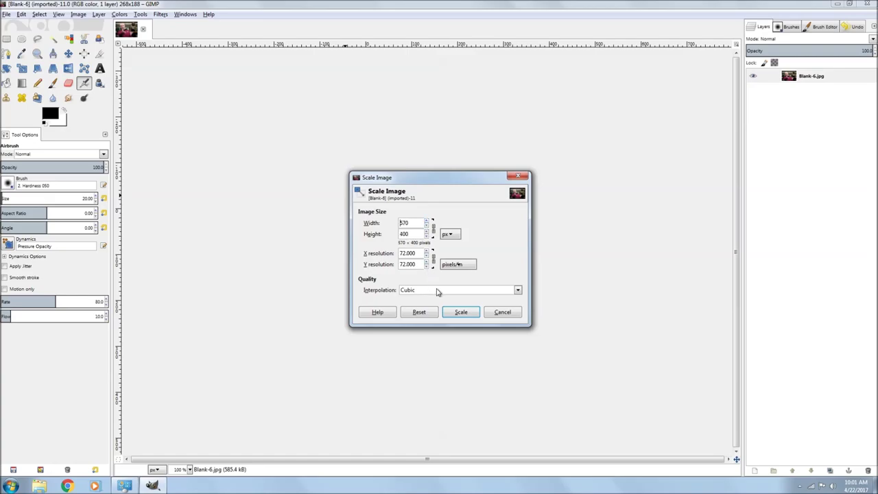
click(458, 311)
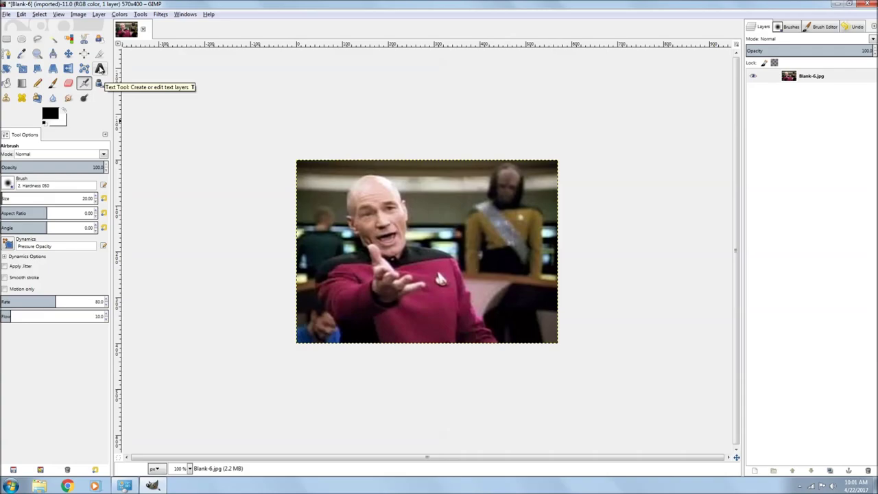
Draw a text box across the lower picture and make white the text colour.
click(101, 69)
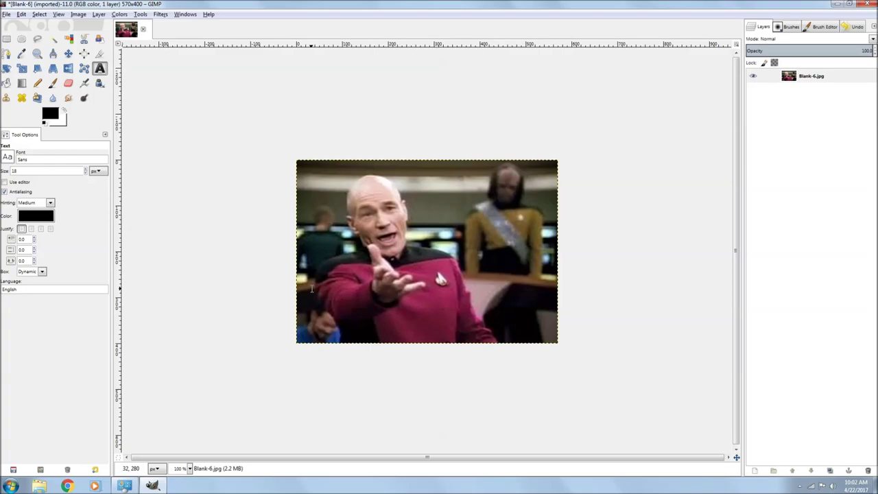
drag(306, 282, 551, 334)
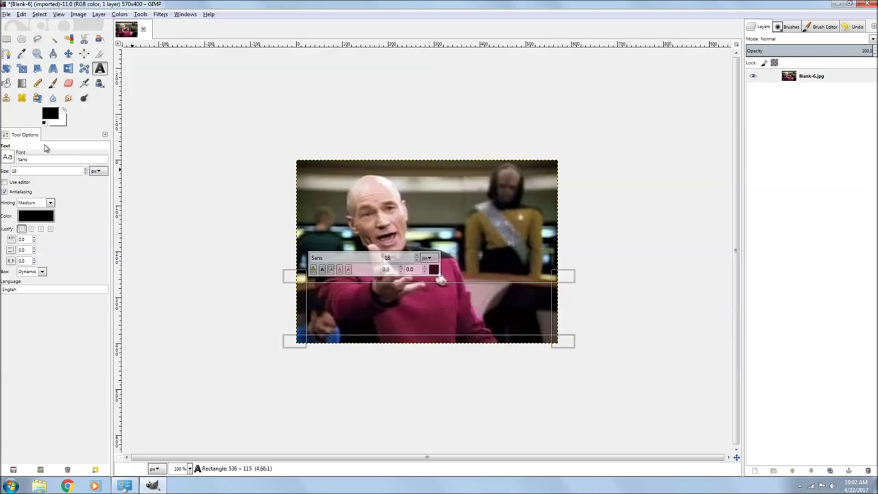
click(63, 110)
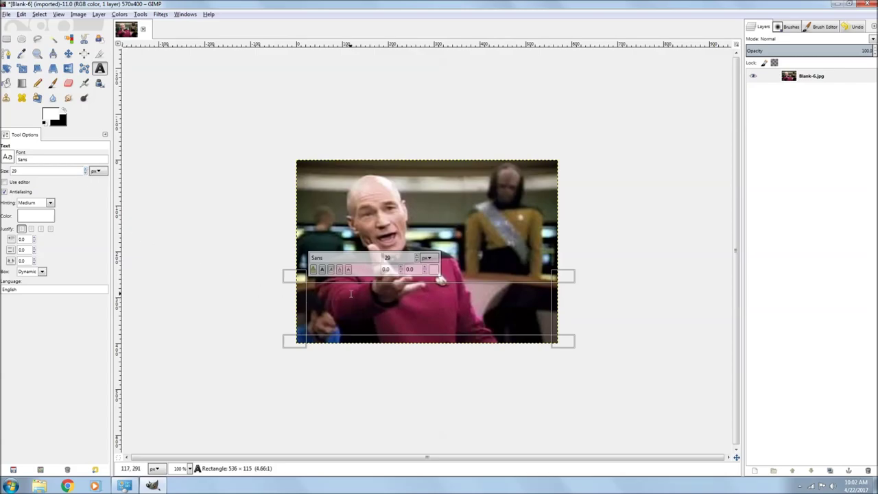
Type the caption "Why not make your own damn meme's!!!" into the text box.
text(W)
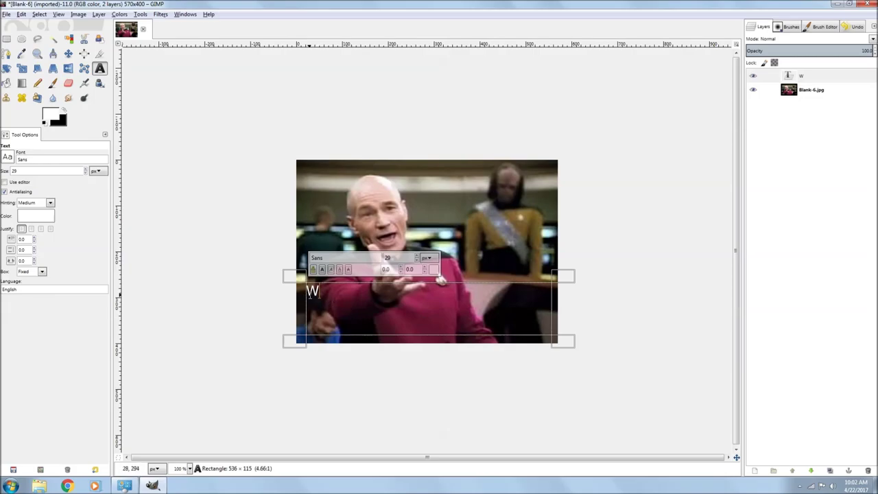
click(306, 290)
text(Why not )
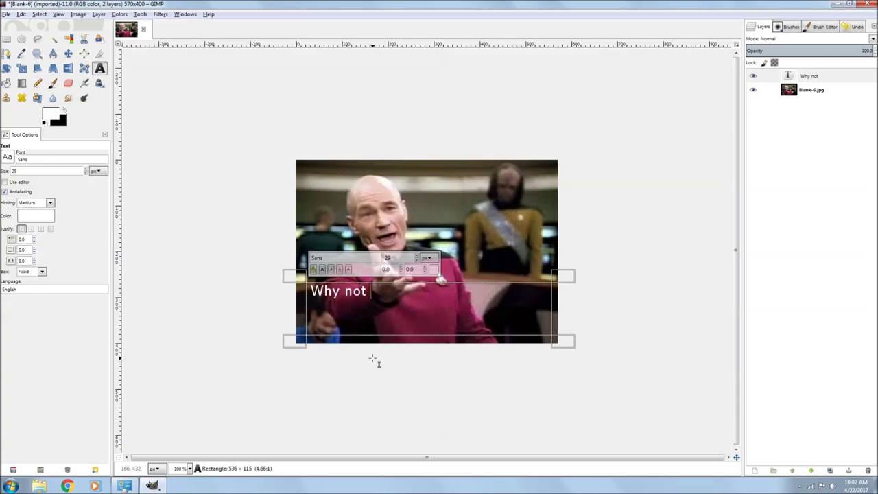
text(make your)
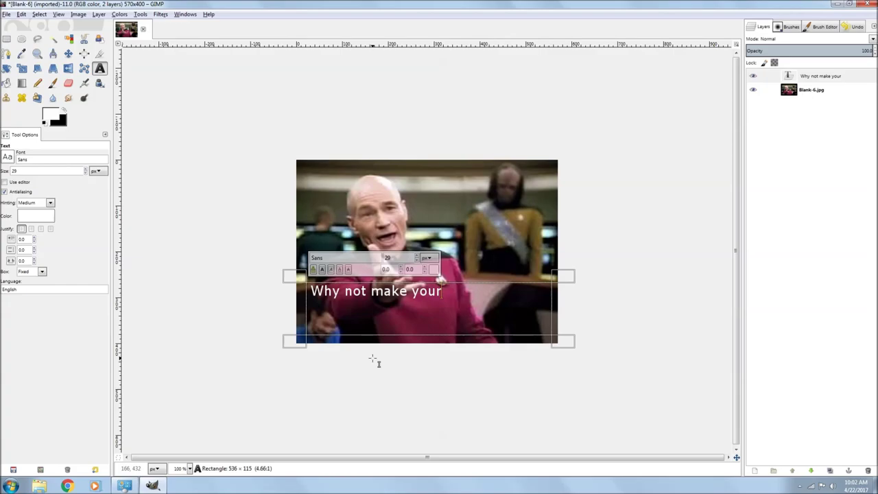
text( own damn meme)
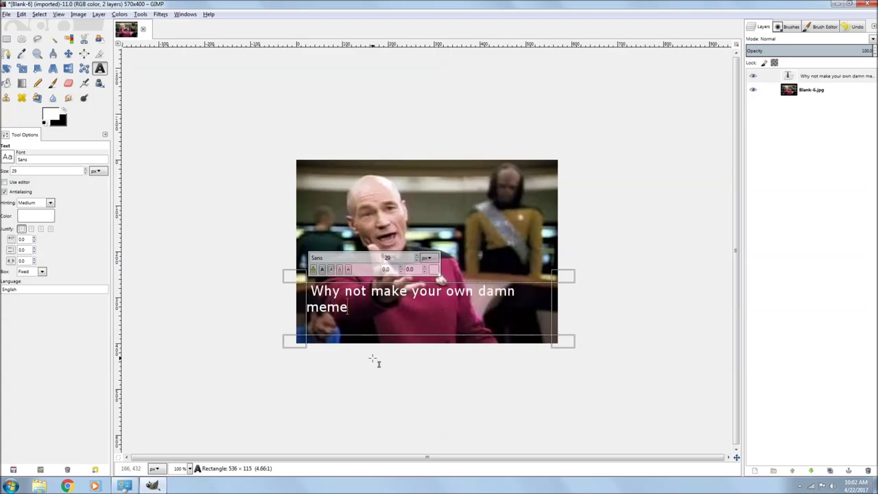
text('s!!!)
Retype the caption's second line as "damn meme's!!!" and set the font to Sans Bold.
scroll(87, 171, up, 9)
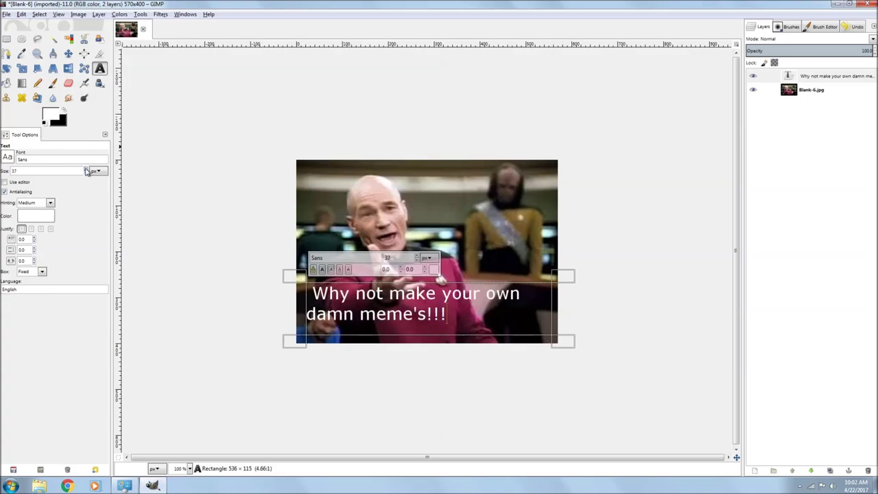
scroll(87, 170, up, 3)
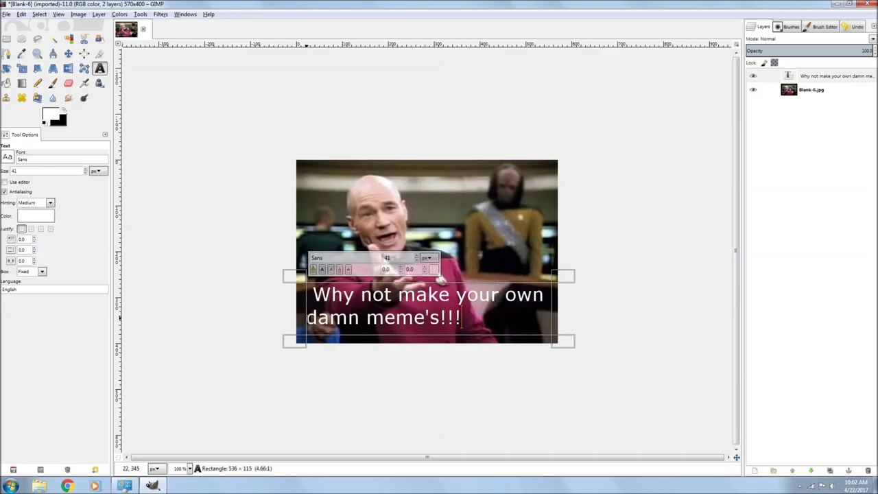
drag(307, 319, 491, 317)
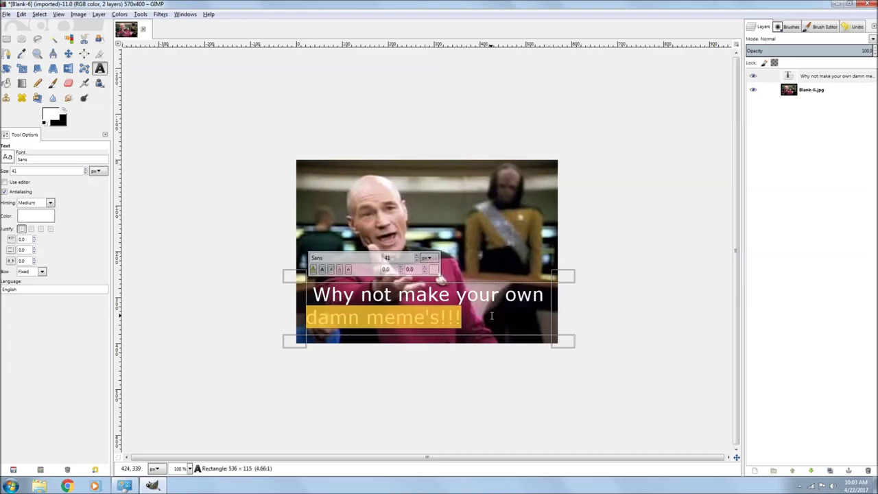
key(BackSpace)
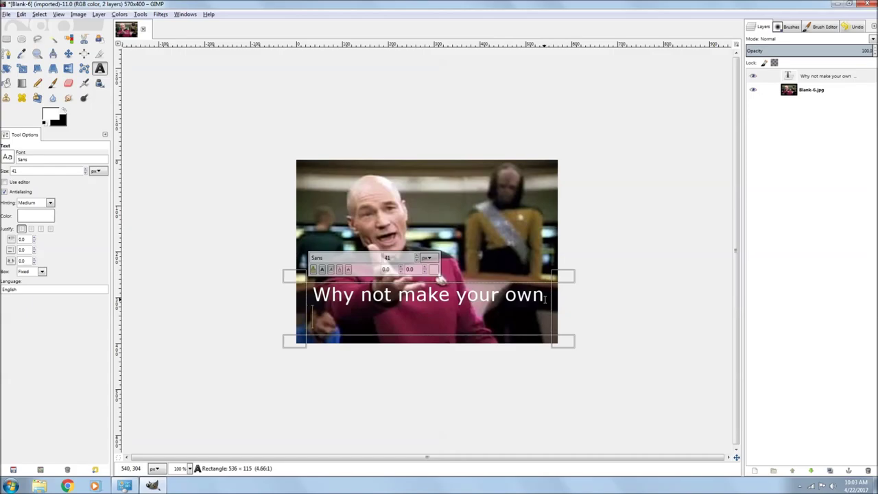
text(damn meme's!!!)
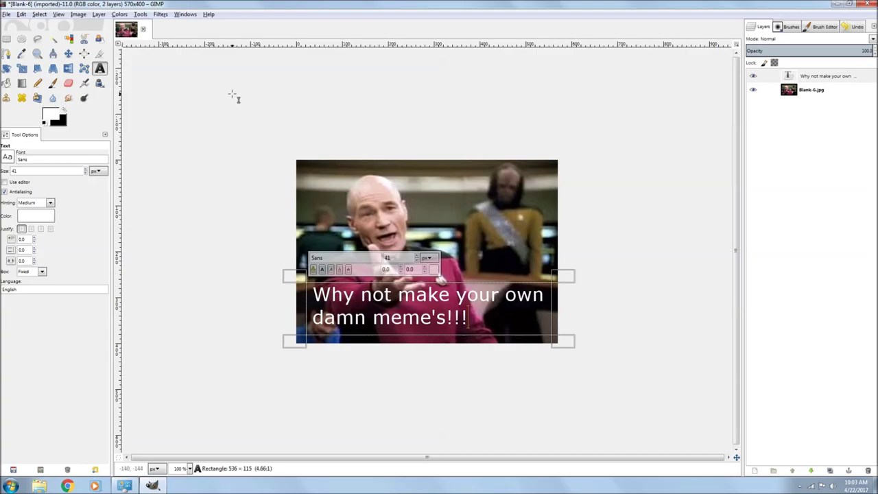
click(7, 157)
click(25, 187)
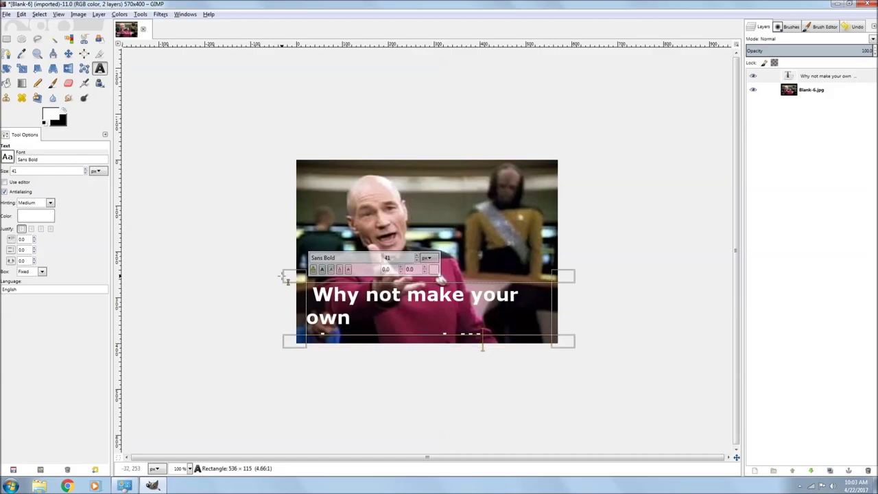
Enlarge the caption box, move "own" to the second line, and shift the box lower.
drag(288, 277, 291, 241)
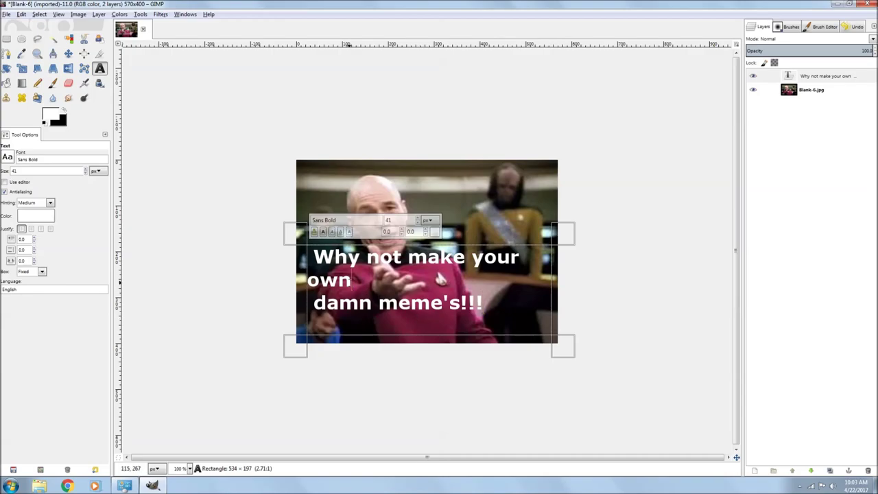
drag(351, 281, 308, 281)
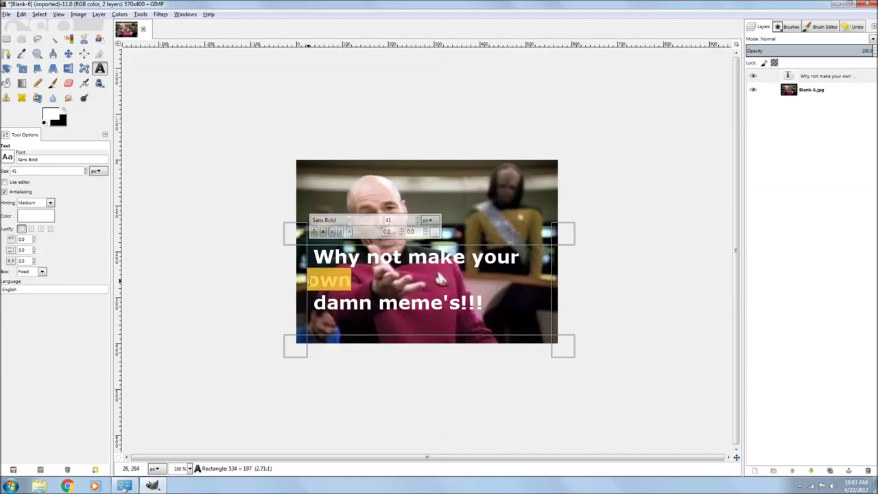
key(BackSpace)
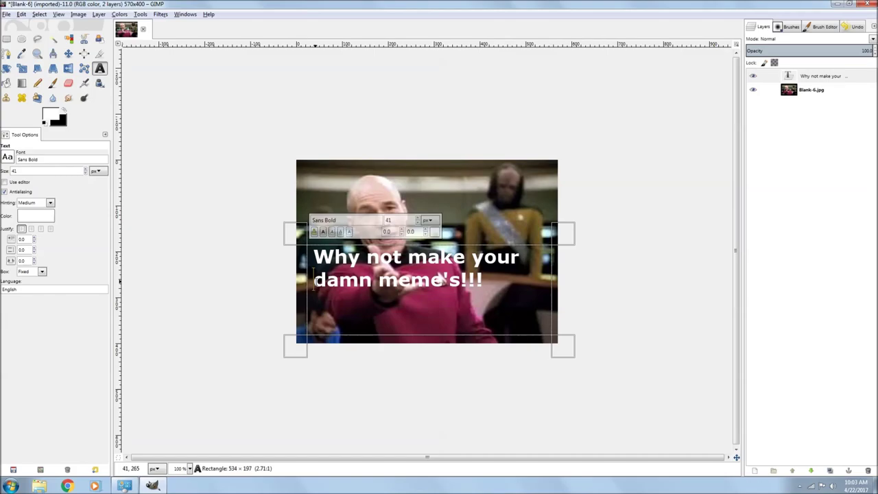
text(own)
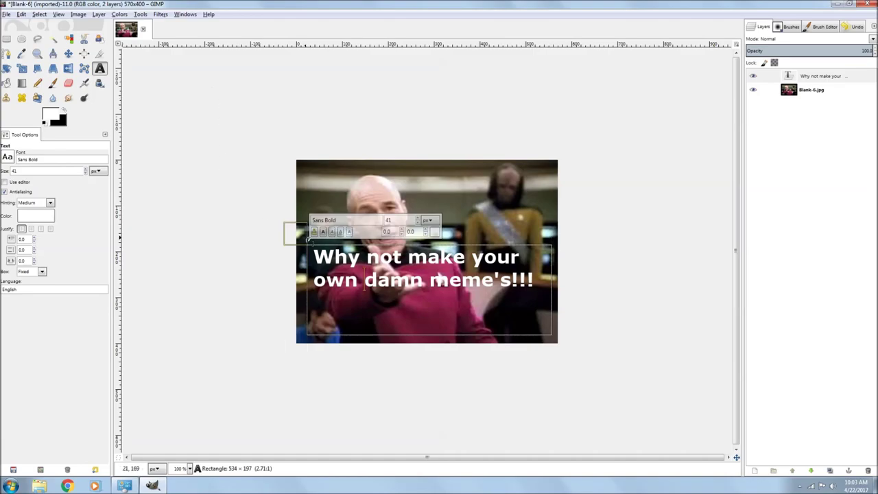
drag(294, 235, 290, 266)
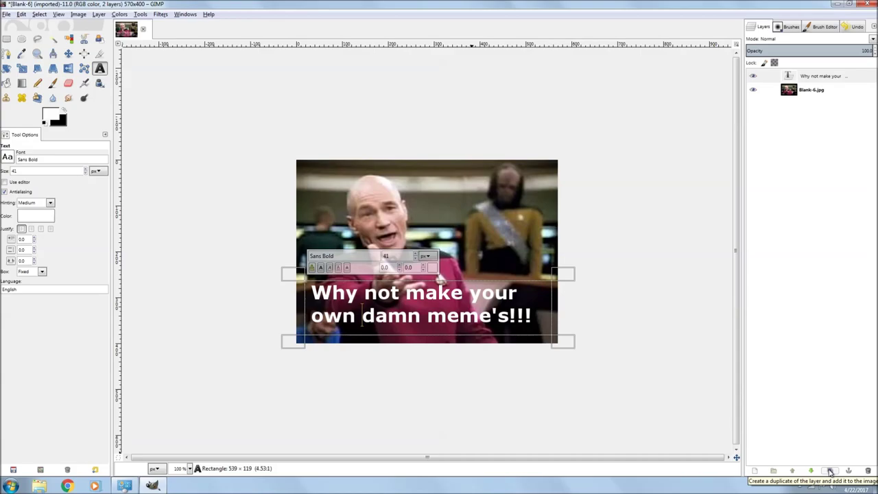
Apply a Gaussian blur with radius 10 to the caption layer.
click(159, 14)
mouse_move(192, 60)
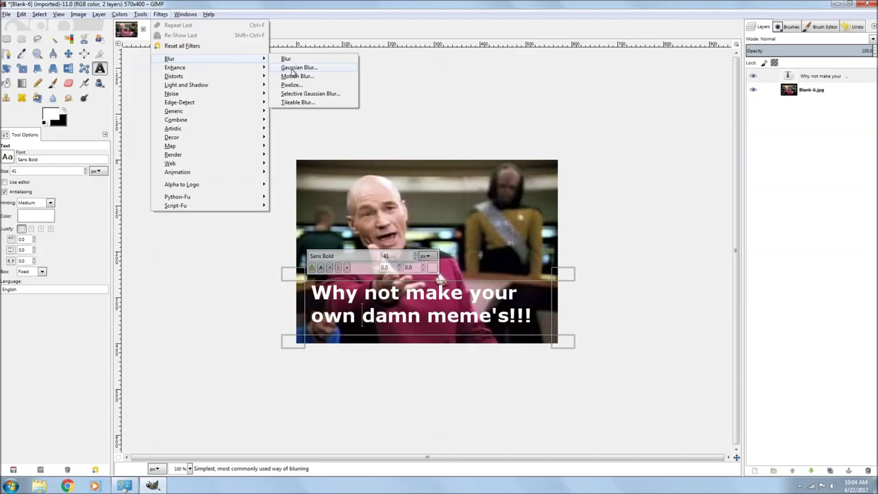
click(293, 68)
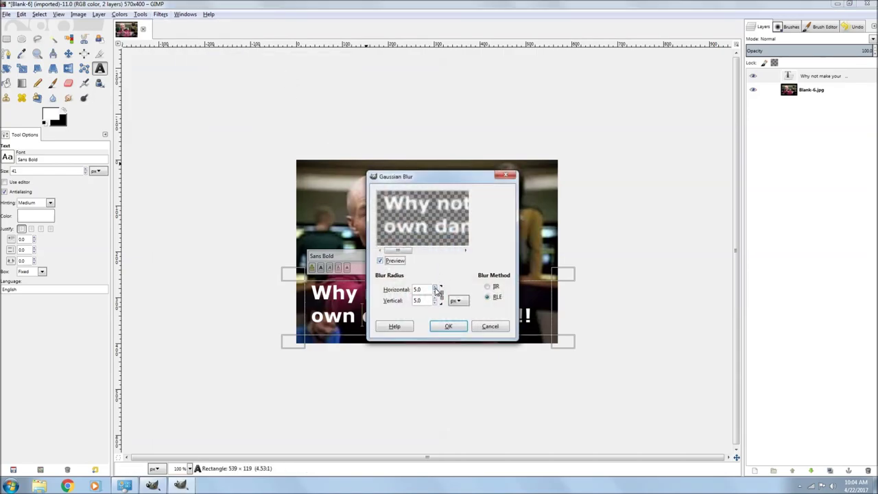
click(436, 287)
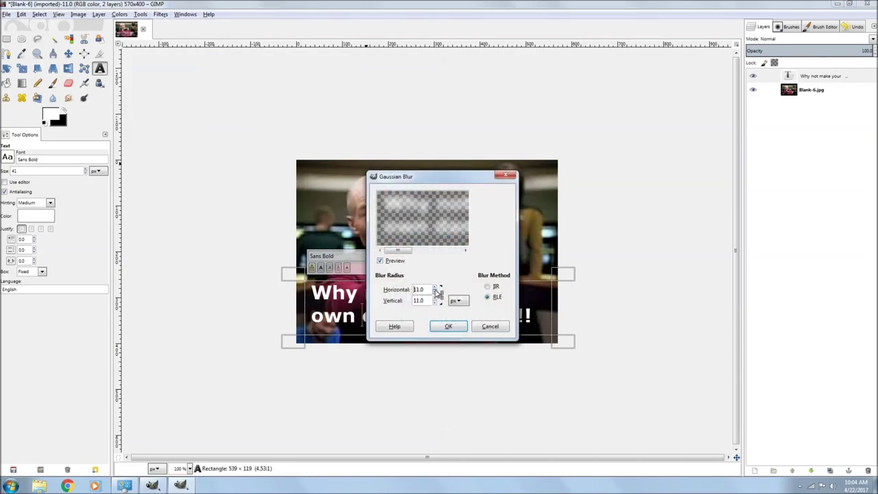
click(440, 293)
click(448, 325)
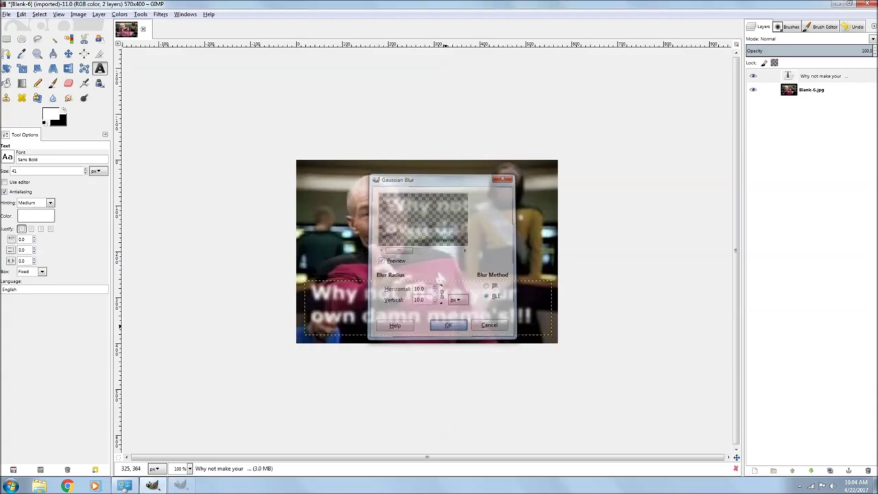
Duplicate the blurred caption layer three times and merge all copies back down.
click(829, 471)
click(830, 472)
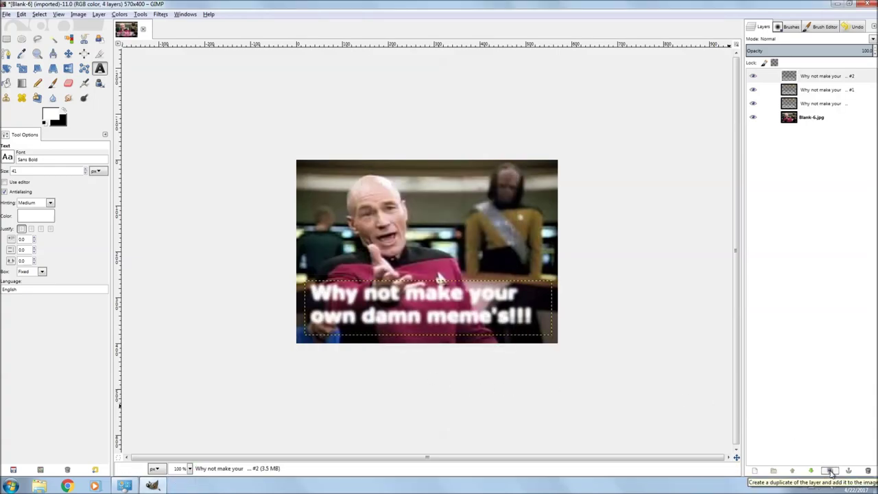
click(830, 472)
right_click(809, 76)
click(761, 141)
right_click(808, 77)
click(761, 146)
right_click(763, 76)
click(780, 140)
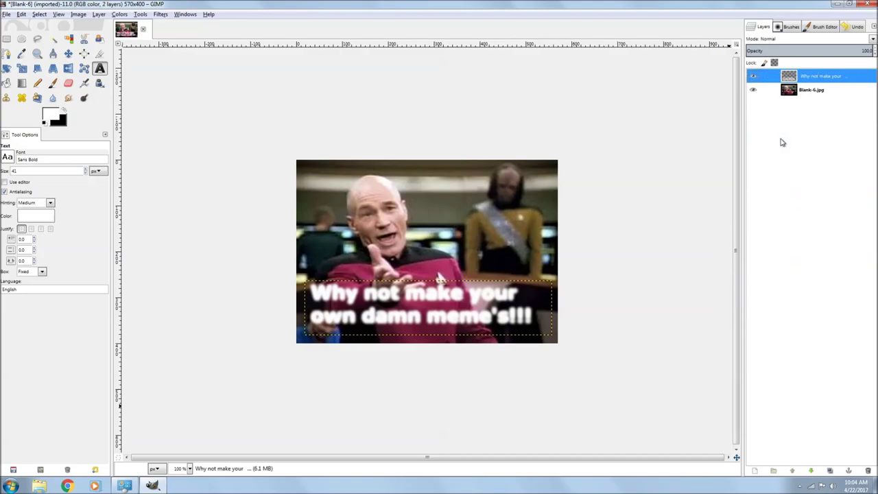
Add one more glow copy and merge it down into a single glow layer.
click(829, 471)
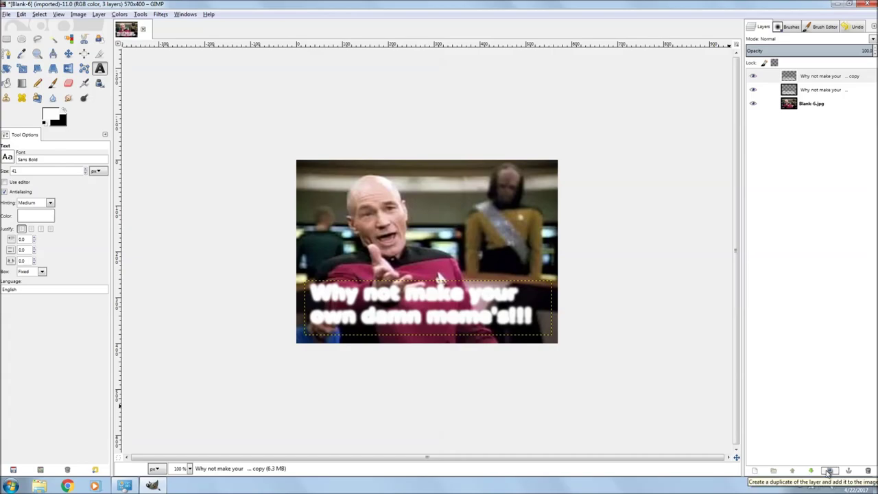
right_click(764, 75)
click(755, 143)
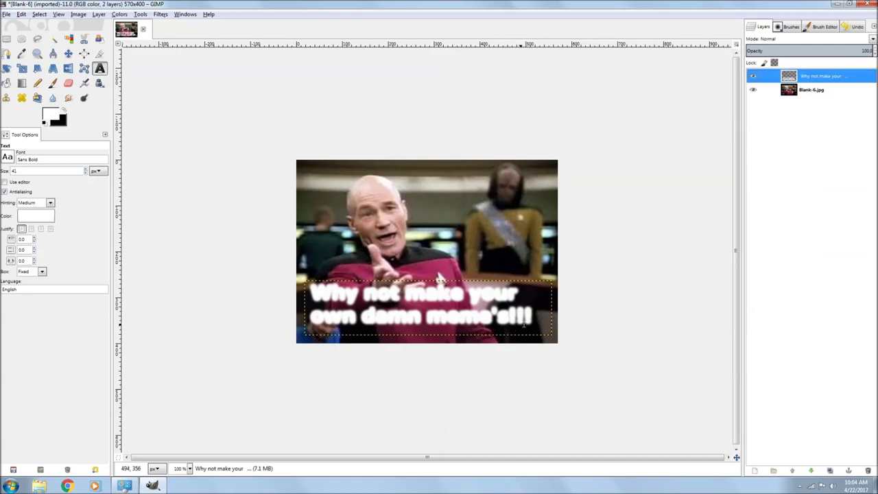
click(535, 319)
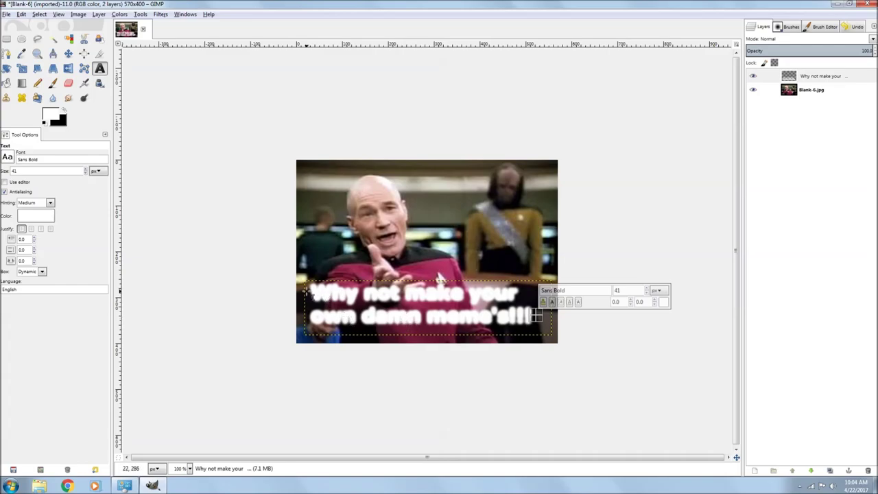
Draw a new text box over the glowing caption with black as the text colour.
click(315, 291)
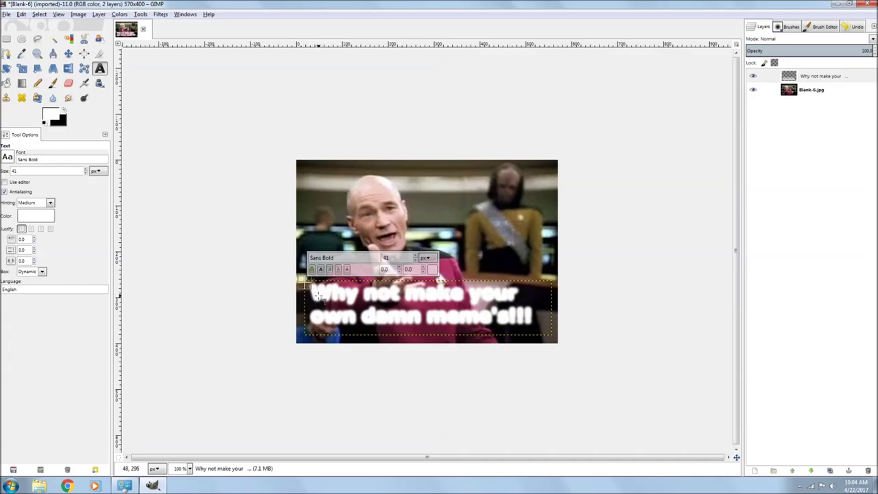
click(318, 293)
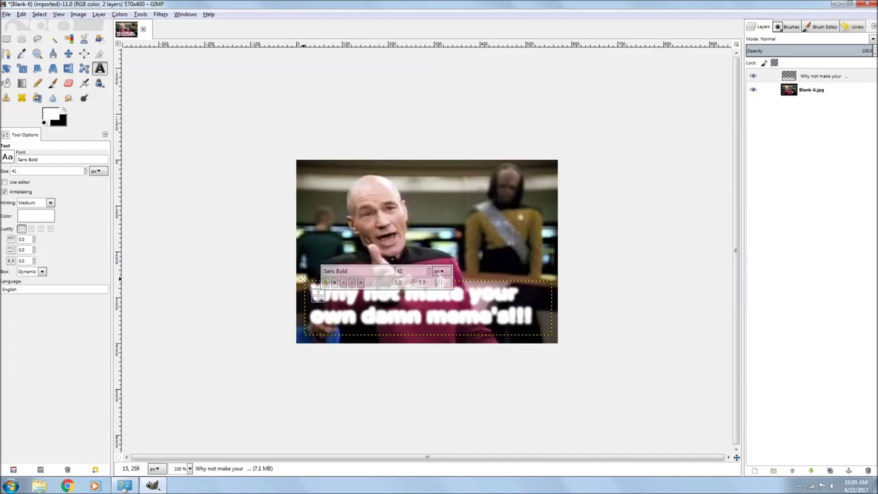
drag(303, 278, 549, 335)
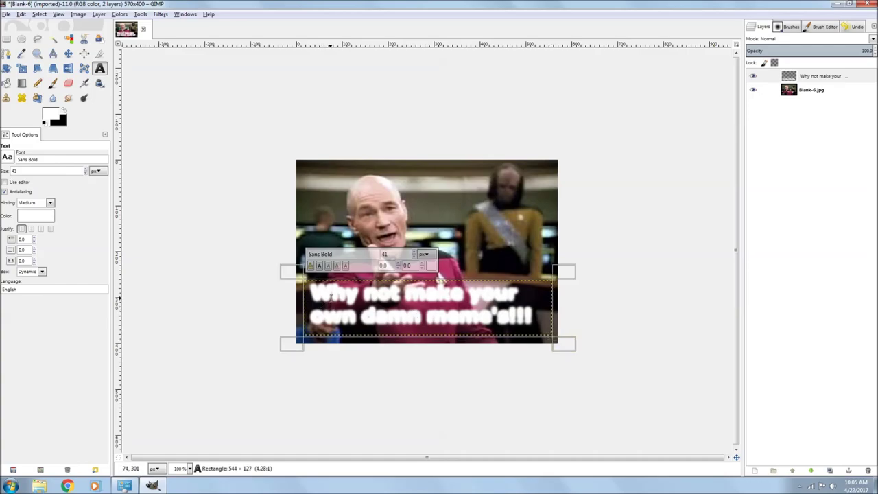
click(64, 111)
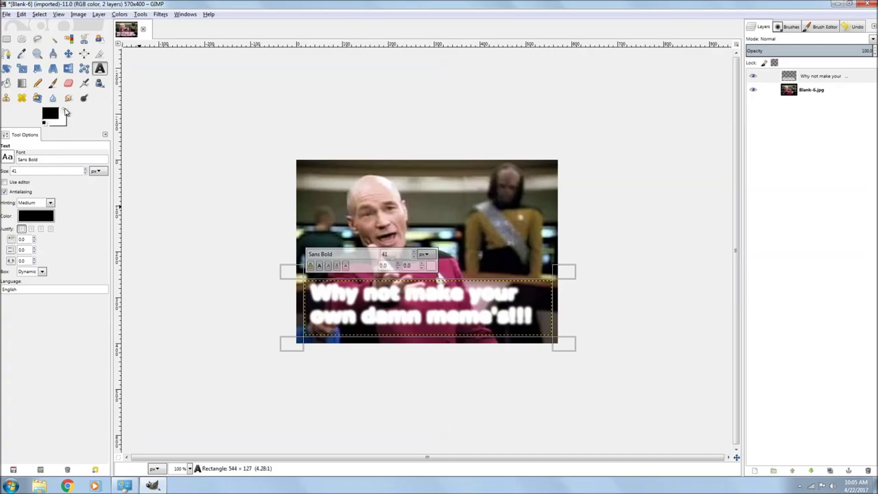
Type "Why not make your" and "own damn meme's!!!" as two black caption lines.
click(325, 293)
text(W)
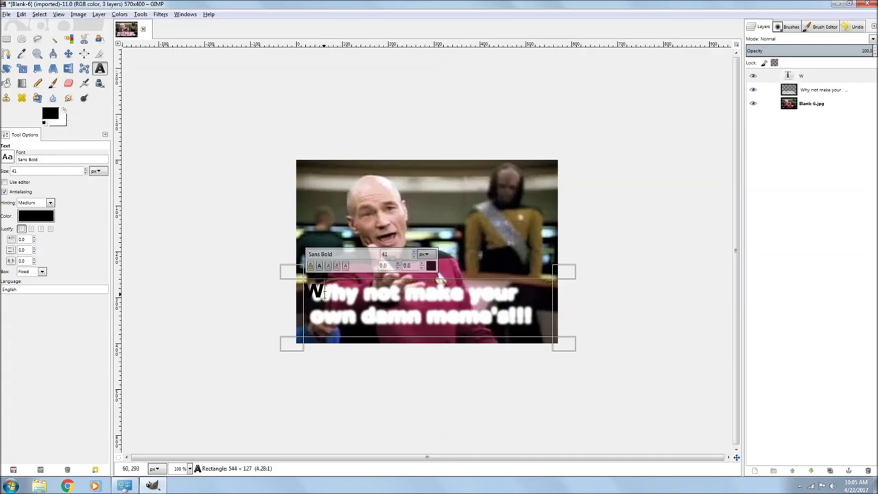
text(hy not make your)
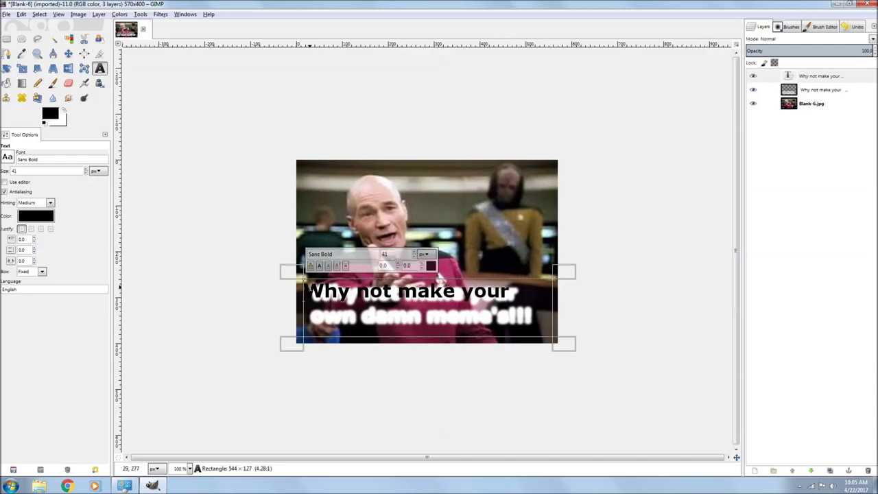
click(310, 287)
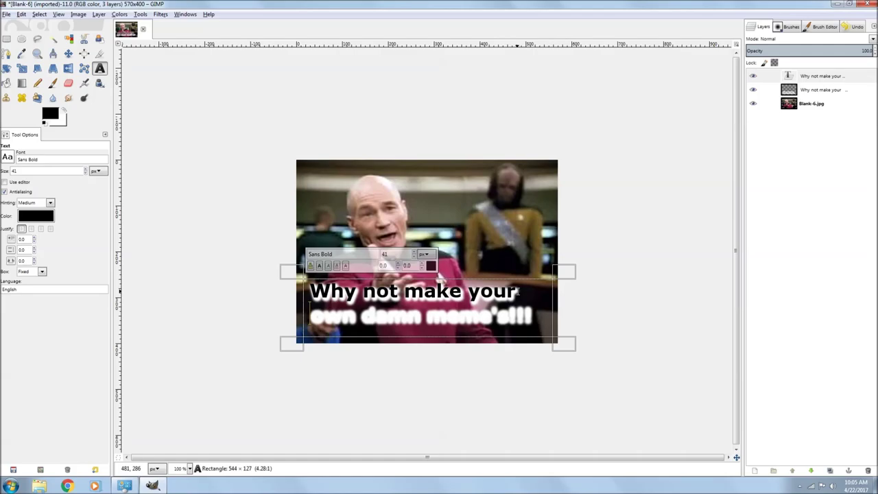
text(own )
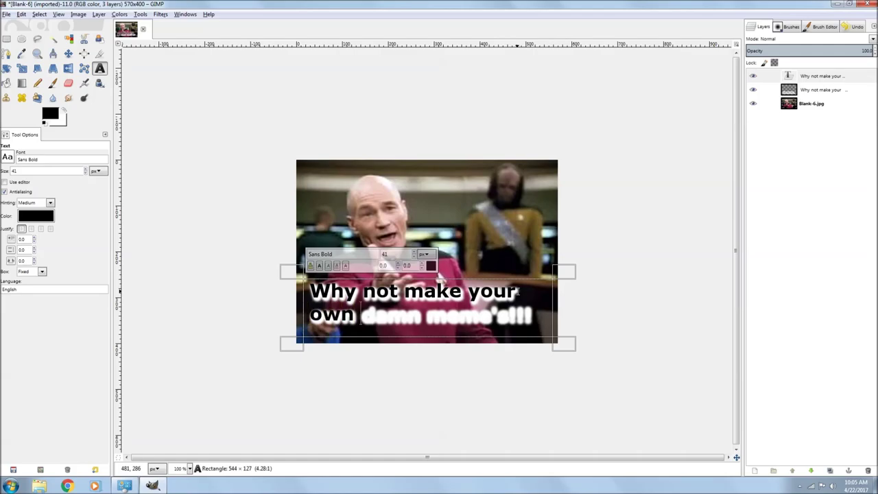
text(damn meme's!!!)
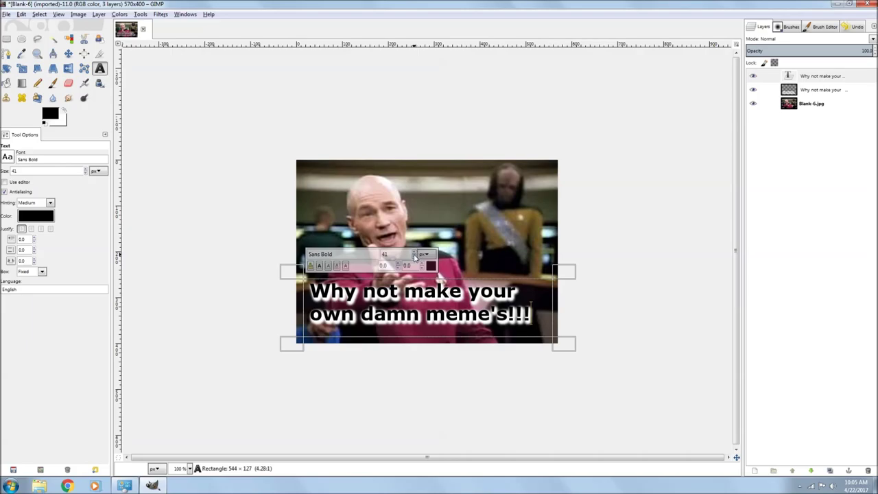
Nudge the black caption onto its glow, then merge both layers down into the photo.
click(68, 54)
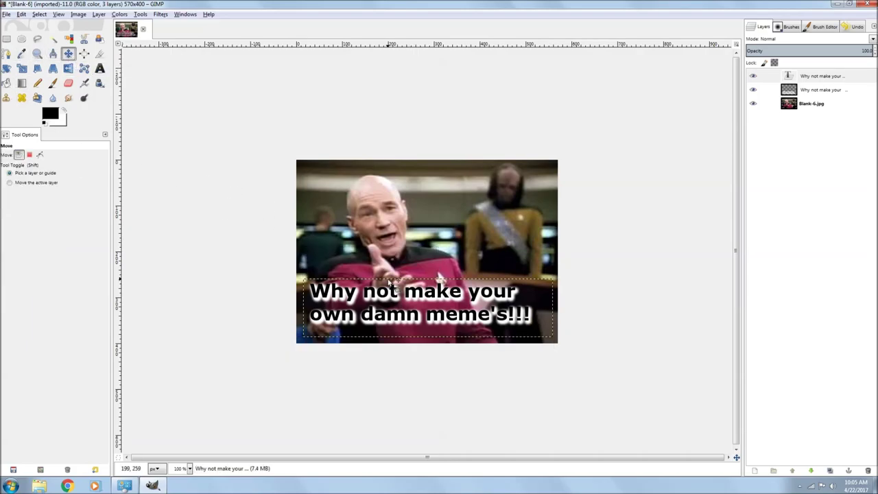
drag(380, 302, 382, 305)
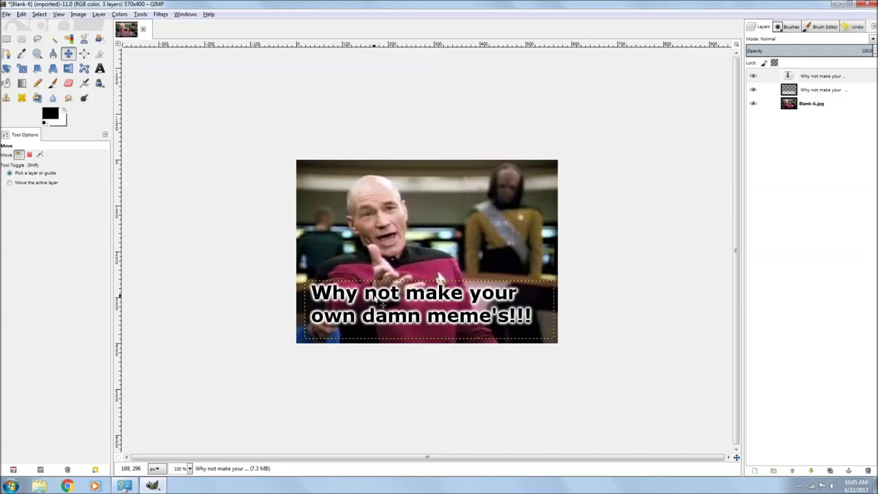
right_click(838, 77)
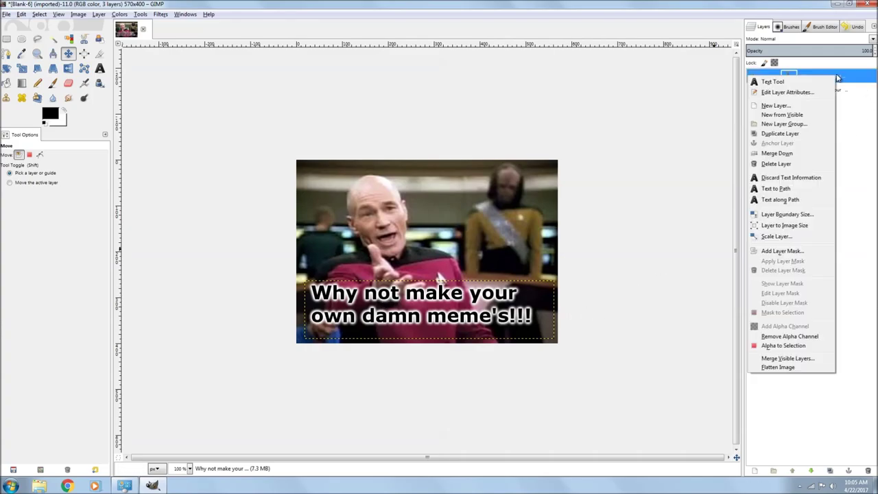
click(800, 157)
right_click(762, 74)
click(789, 141)
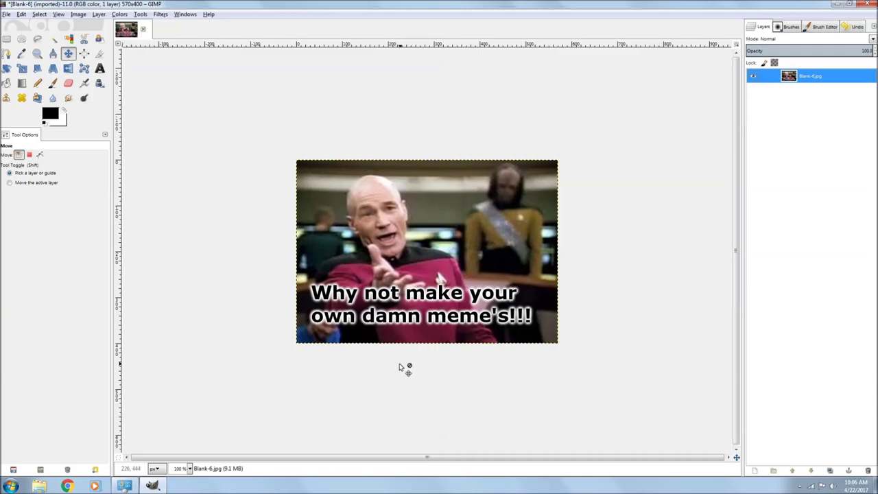
Start exporting the image as Blank-6.jpg to the Desktop folder.
click(6, 15)
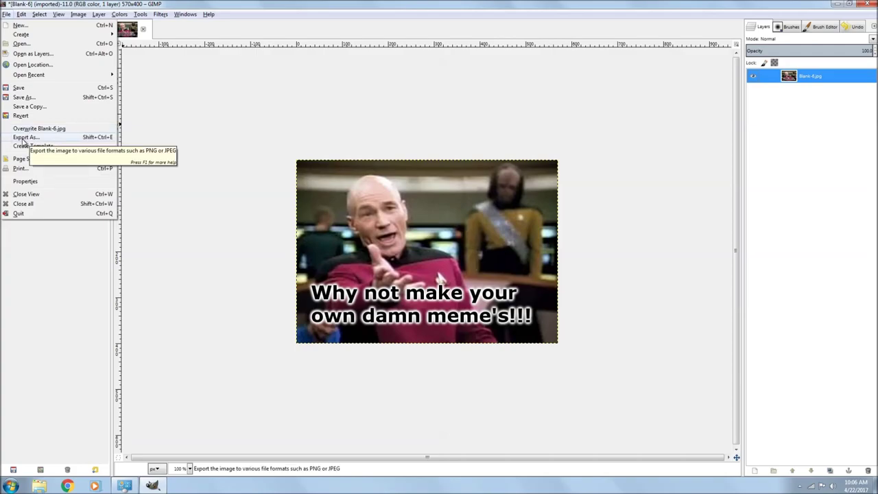
click(24, 137)
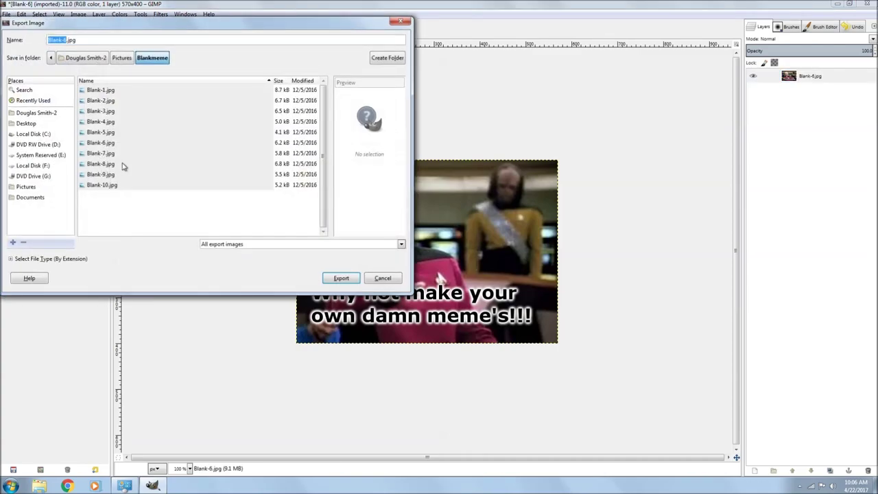
click(26, 122)
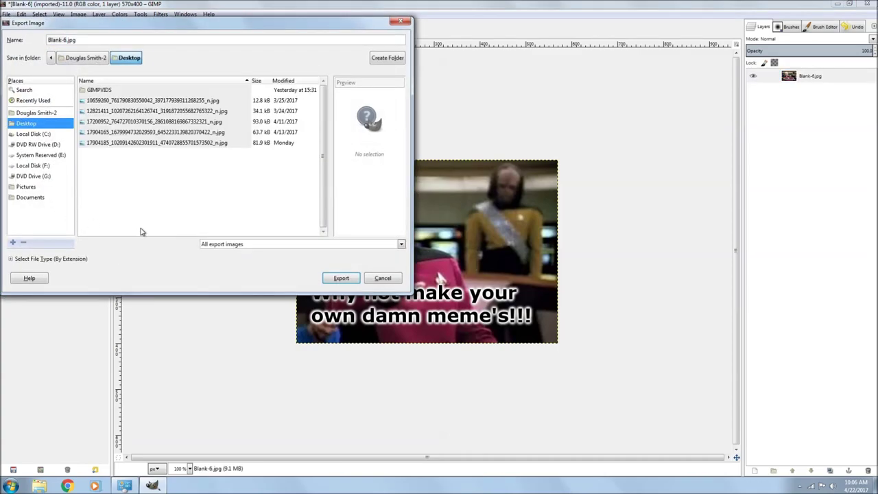